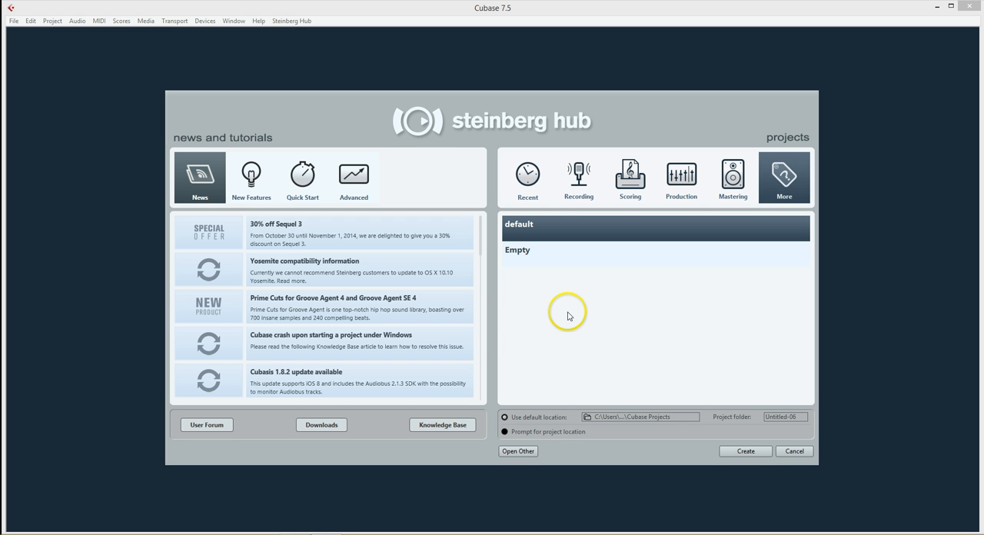
Start a new project from the default template with the option to prompt for the project location
click(529, 185)
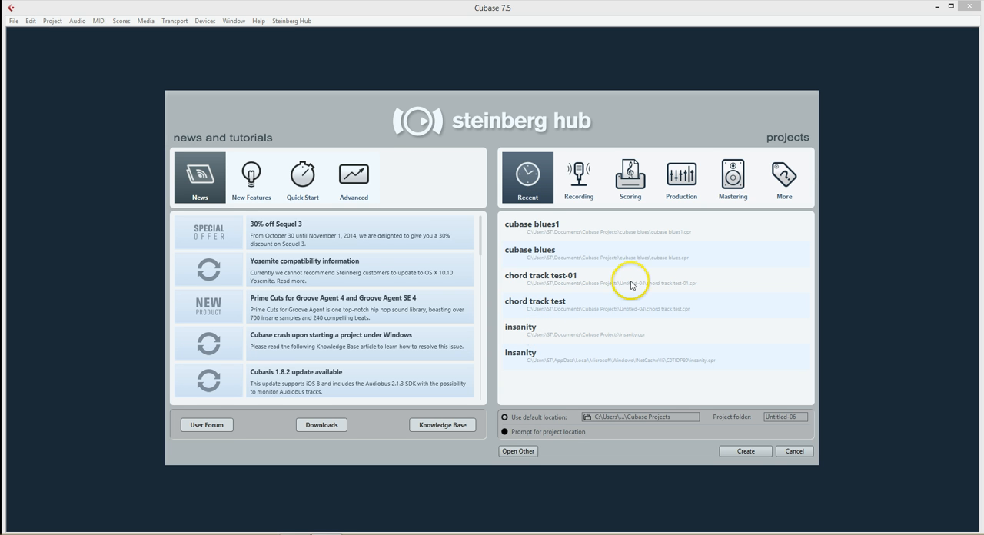
click(791, 183)
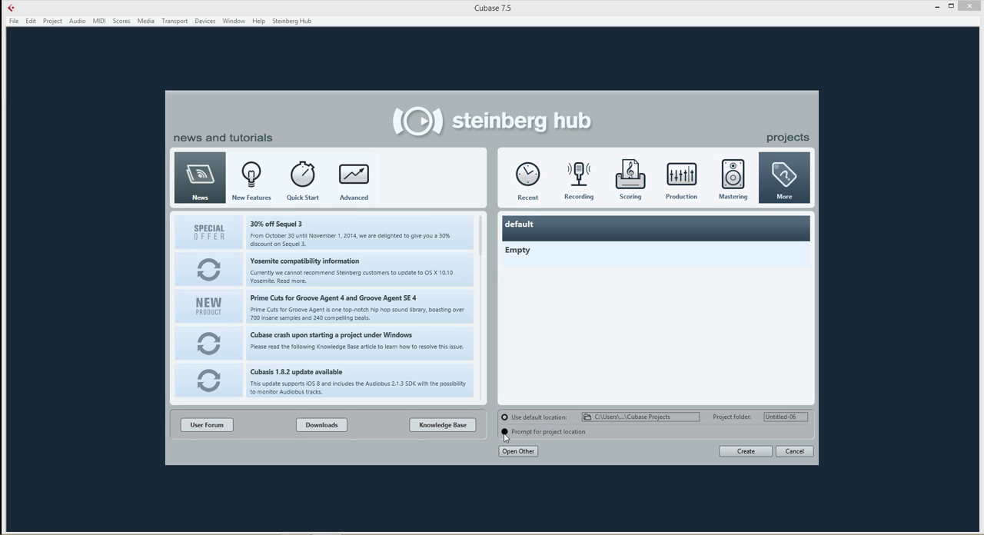
click(504, 435)
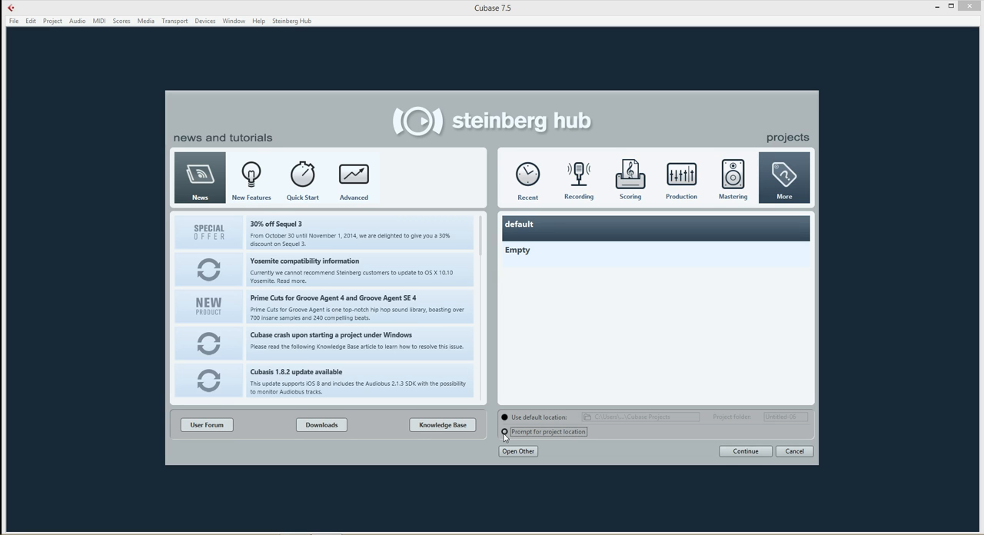
click(746, 452)
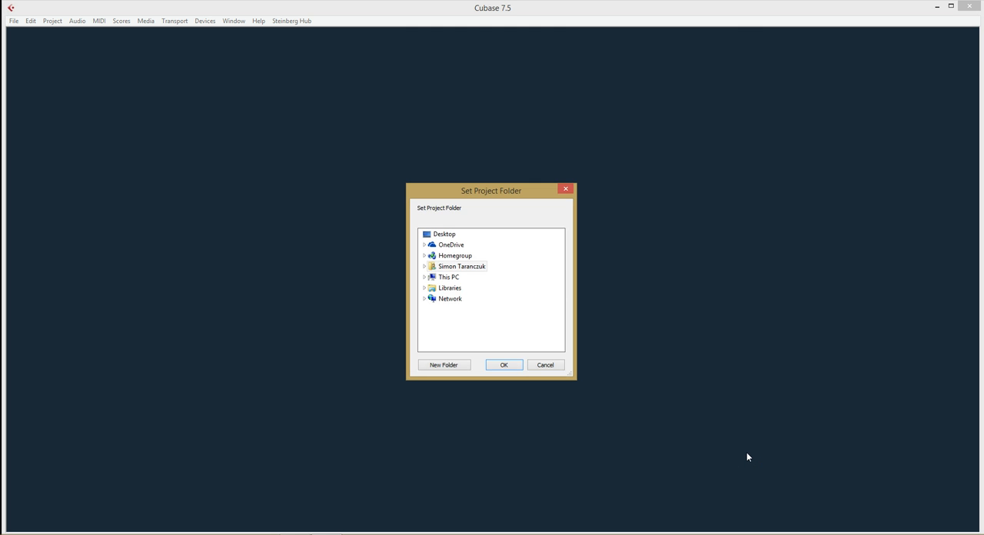
Create a new folder inside Documents > Cubase Projects, set it as the project folder, and maximize the project window
double_click(429, 278)
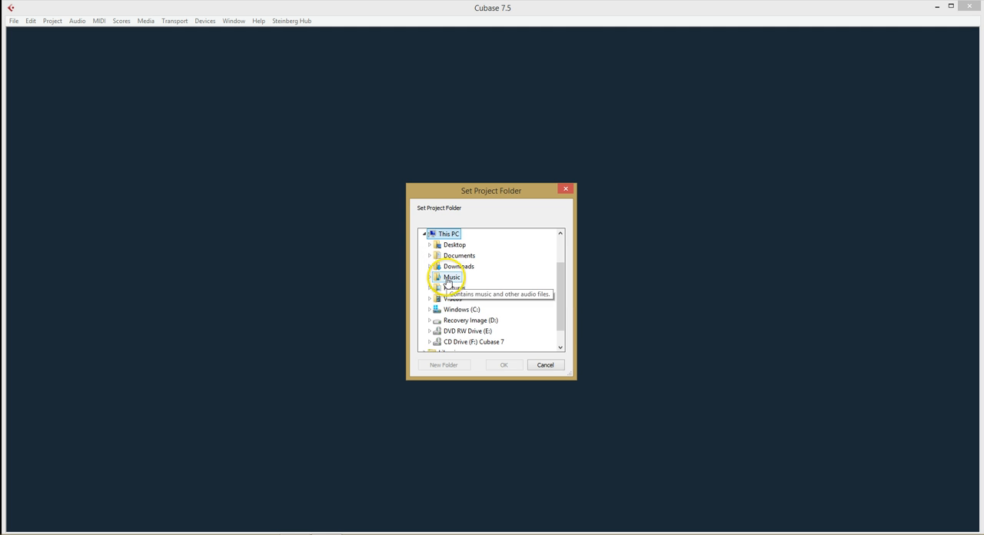
double_click(458, 255)
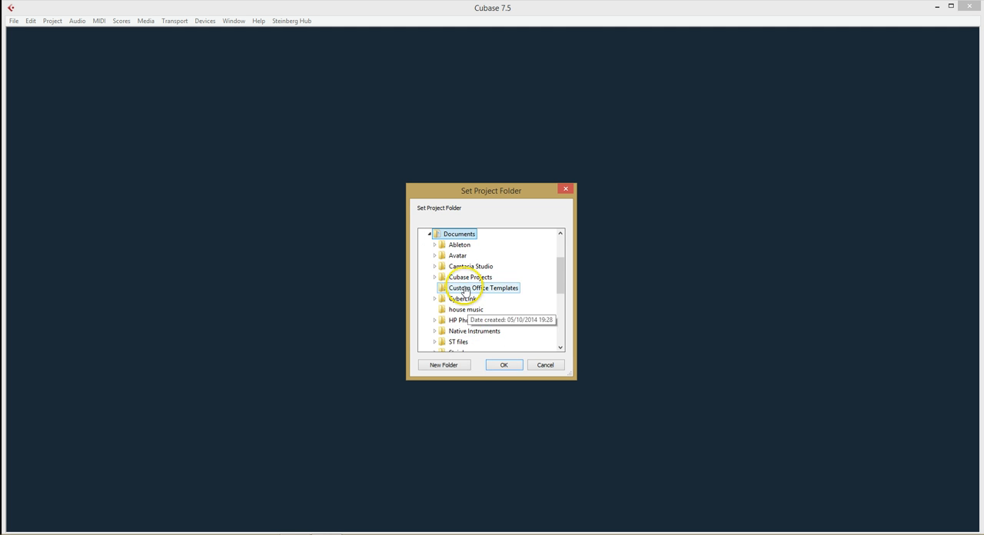
double_click(465, 278)
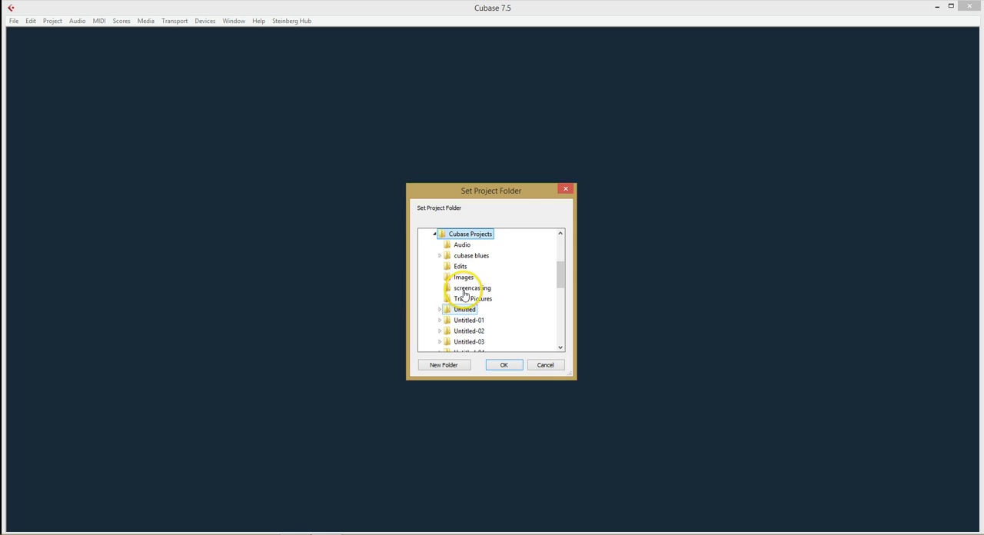
click(449, 365)
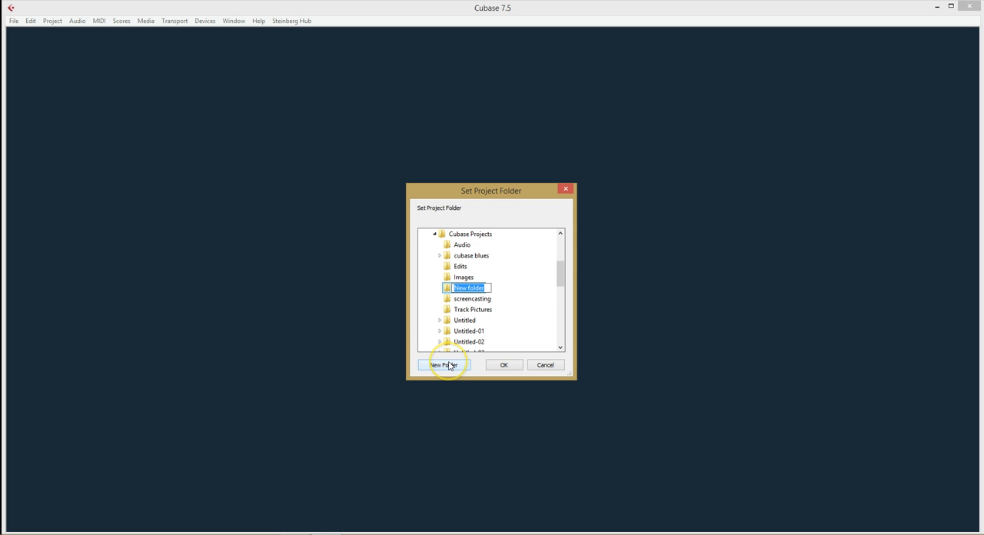
text(new piece)
click(504, 364)
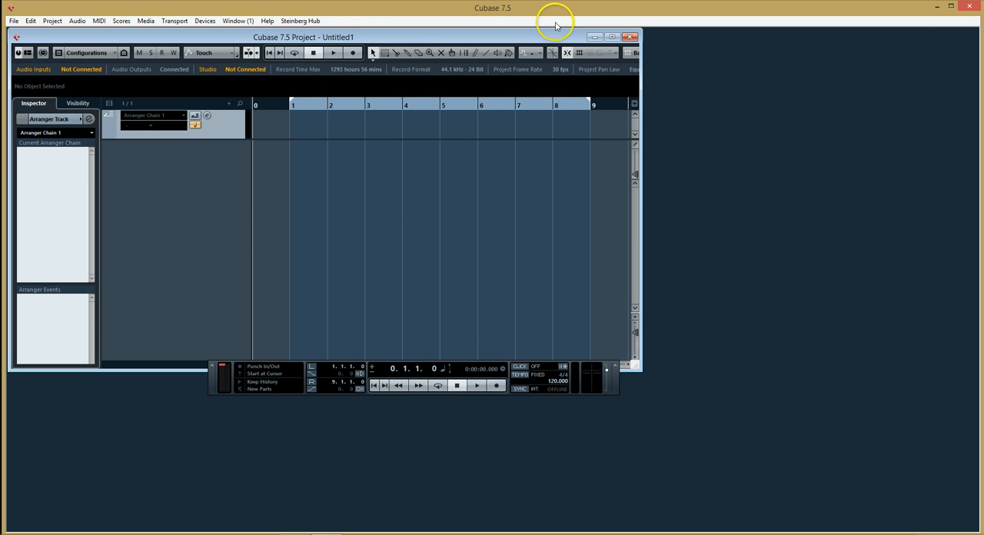
click(613, 38)
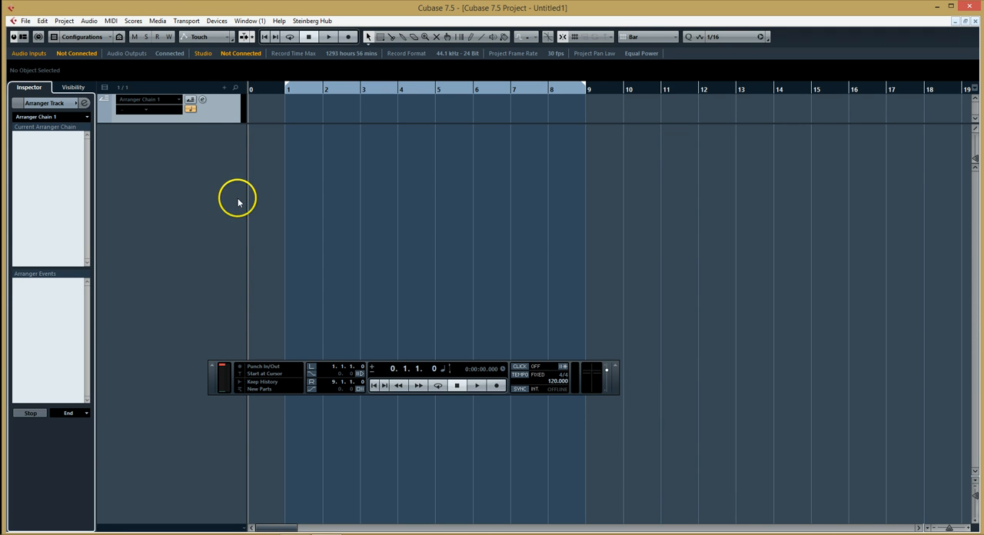
Switch the VST Audio System's ASIO driver to Focusrite USB 2.0 Audio Driver in the device setup
click(217, 21)
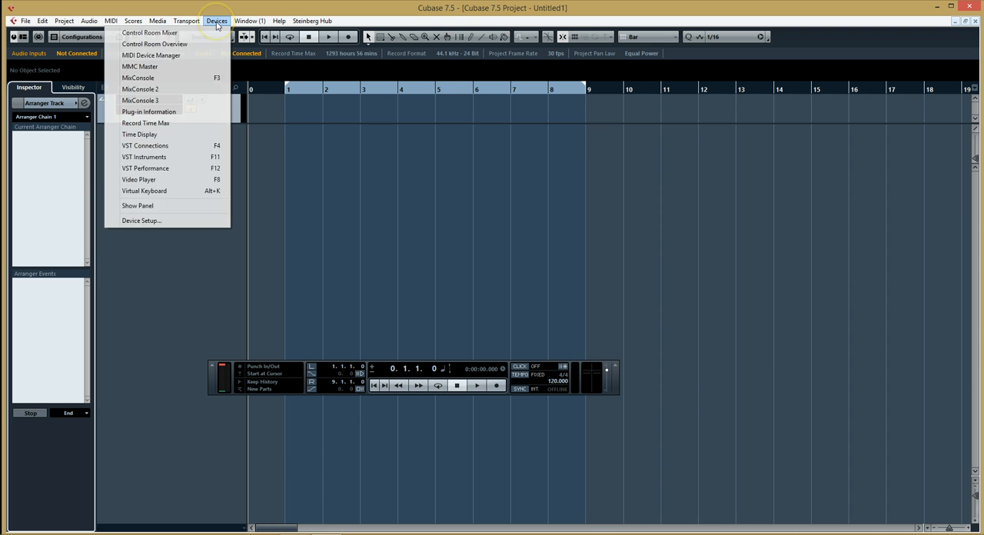
click(141, 220)
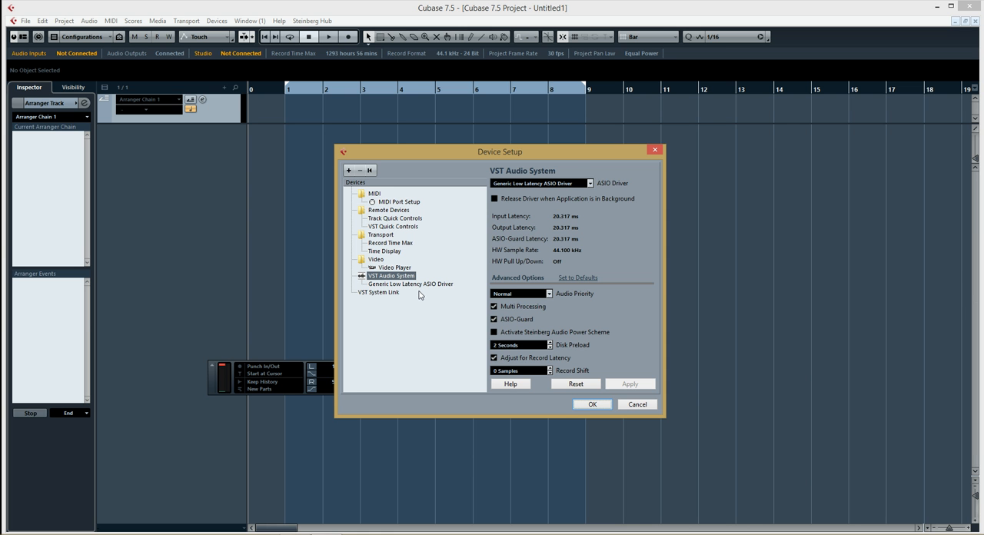
click(536, 185)
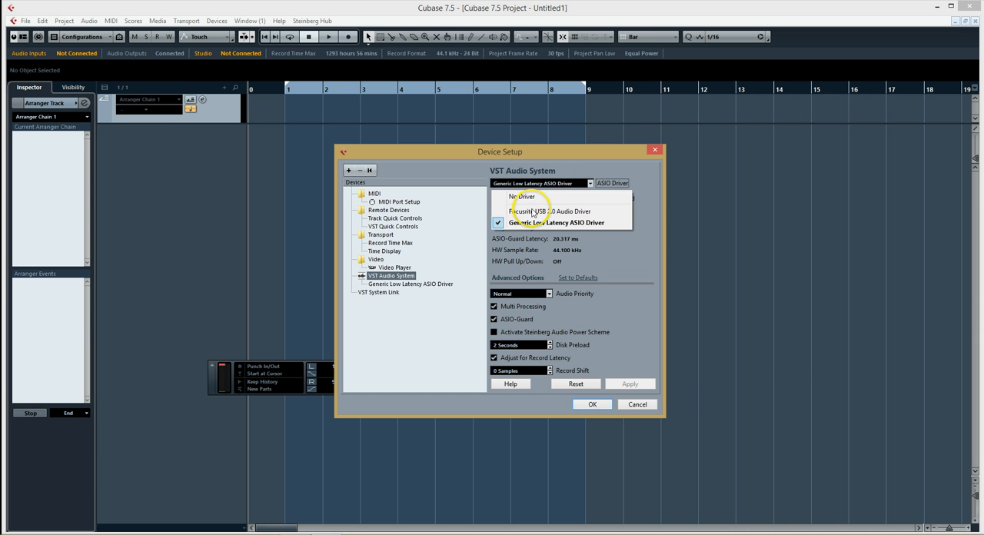
click(531, 213)
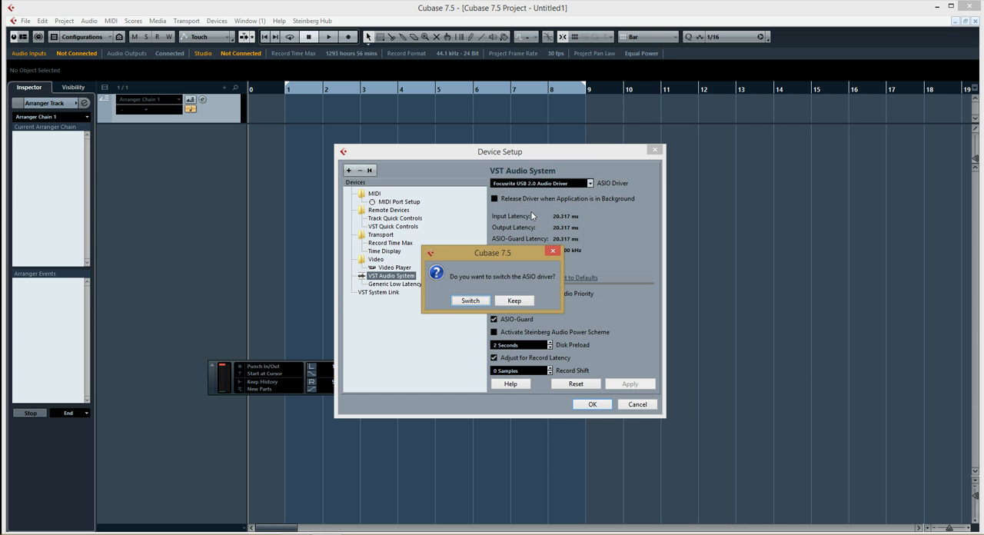
click(470, 303)
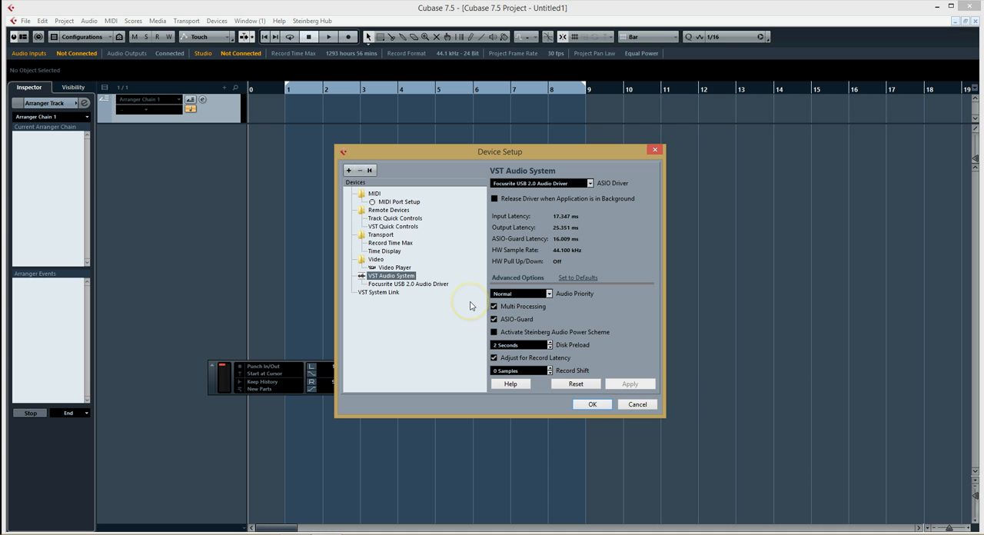
click(597, 405)
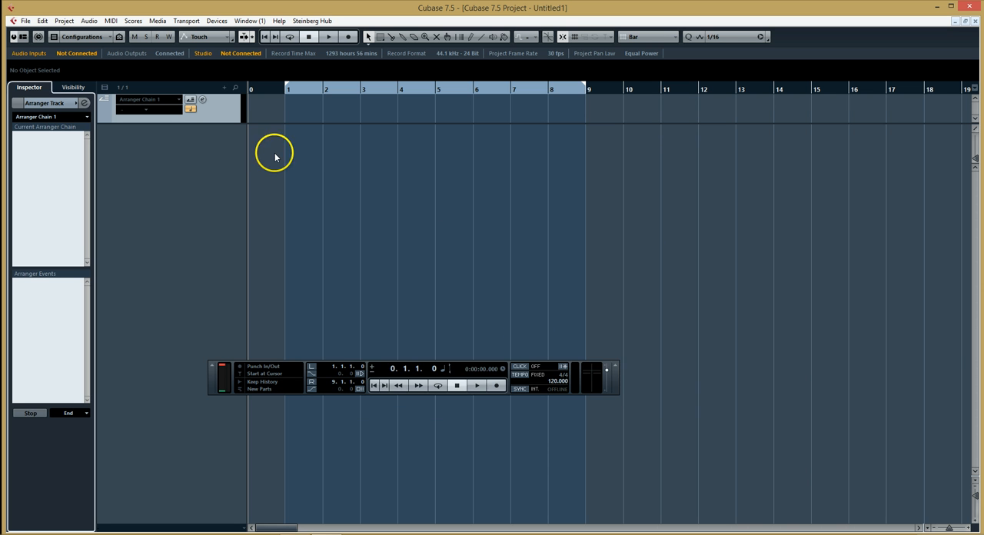
Connect the Stereo In bus in VST Connections, with Left on Input 1 and Right on Input 2, and check the output ports
click(70, 57)
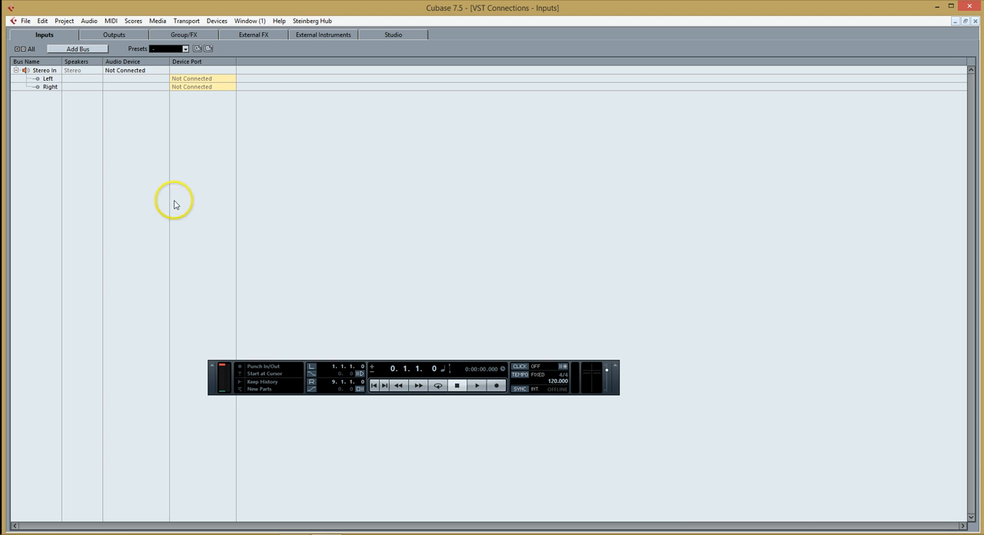
click(194, 79)
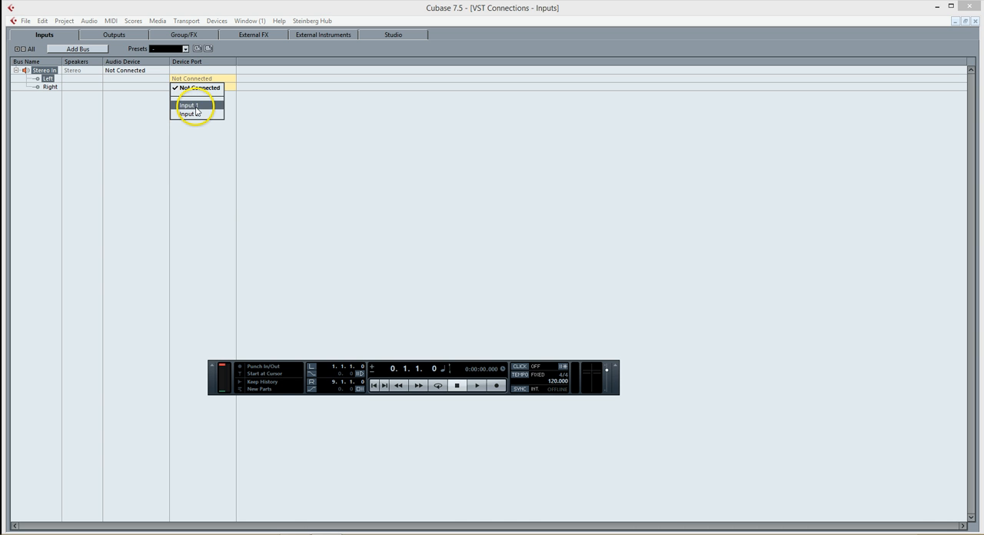
click(196, 105)
click(191, 86)
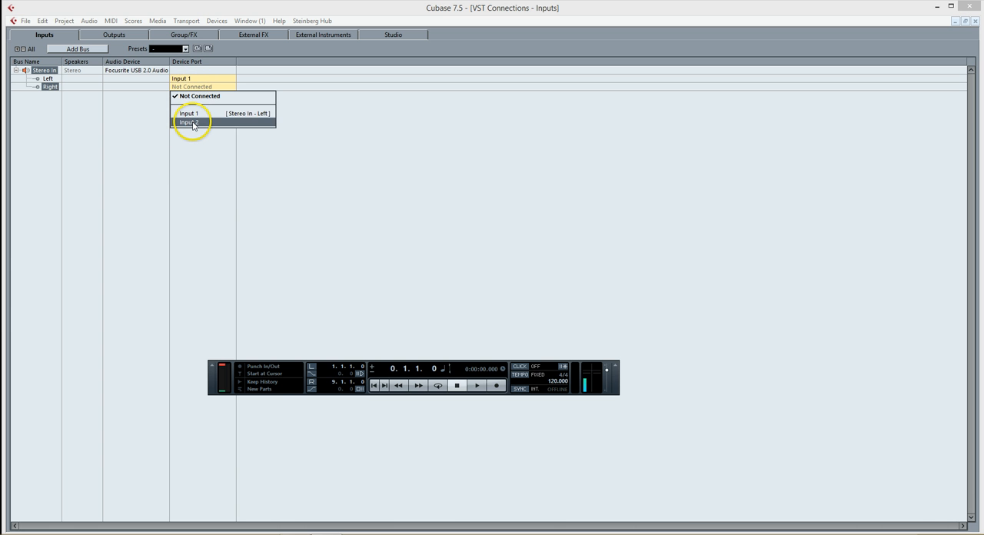
click(191, 123)
click(114, 36)
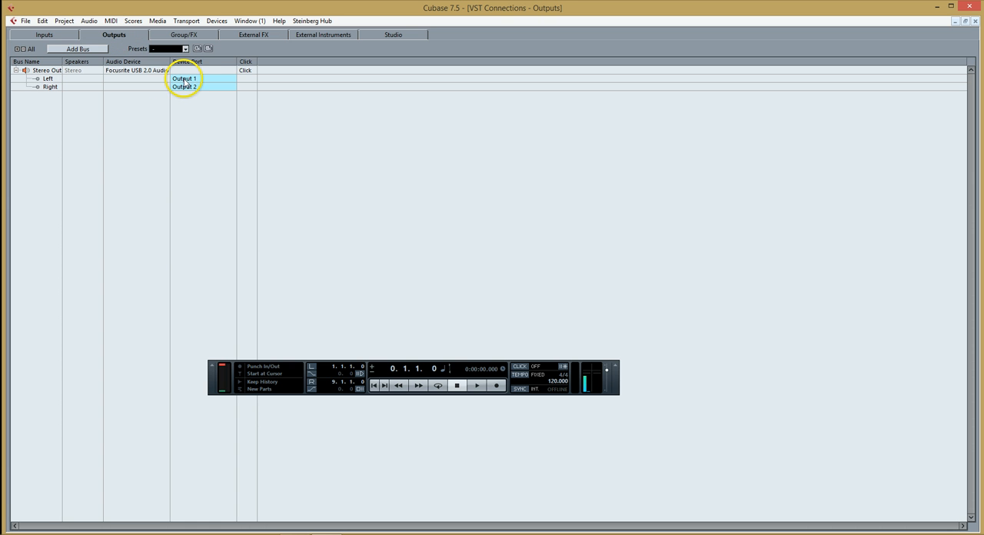
click(44, 34)
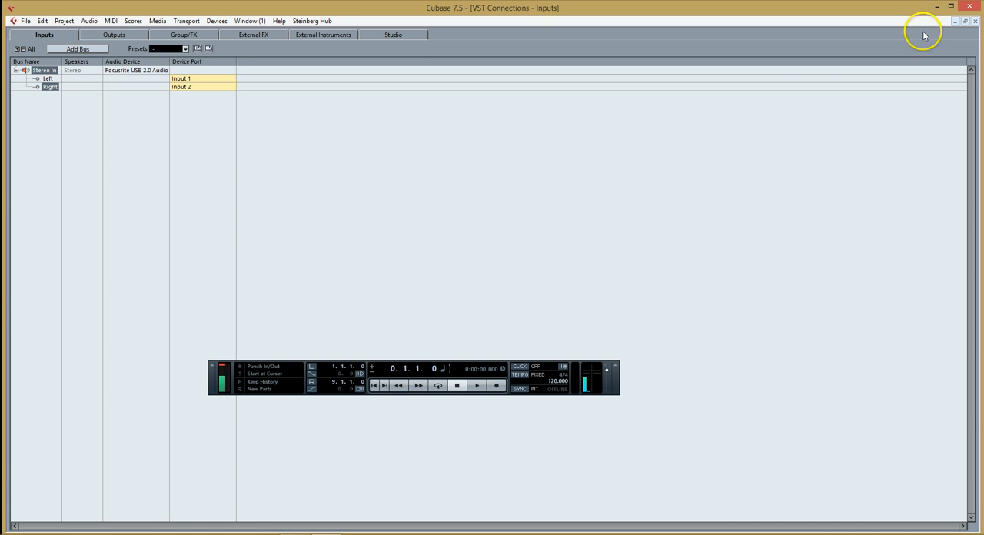
click(975, 21)
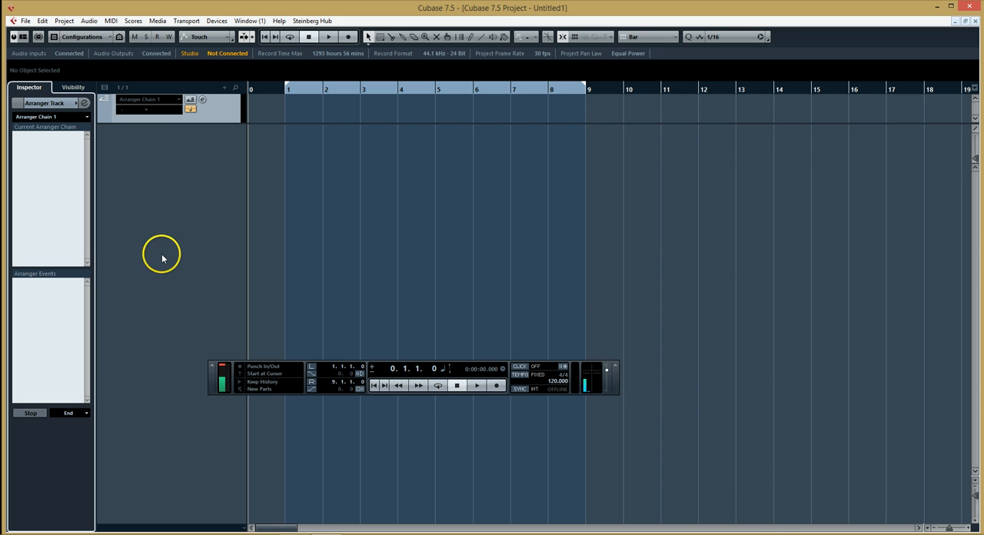
Add a single MIDI track to the project
right_click(156, 155)
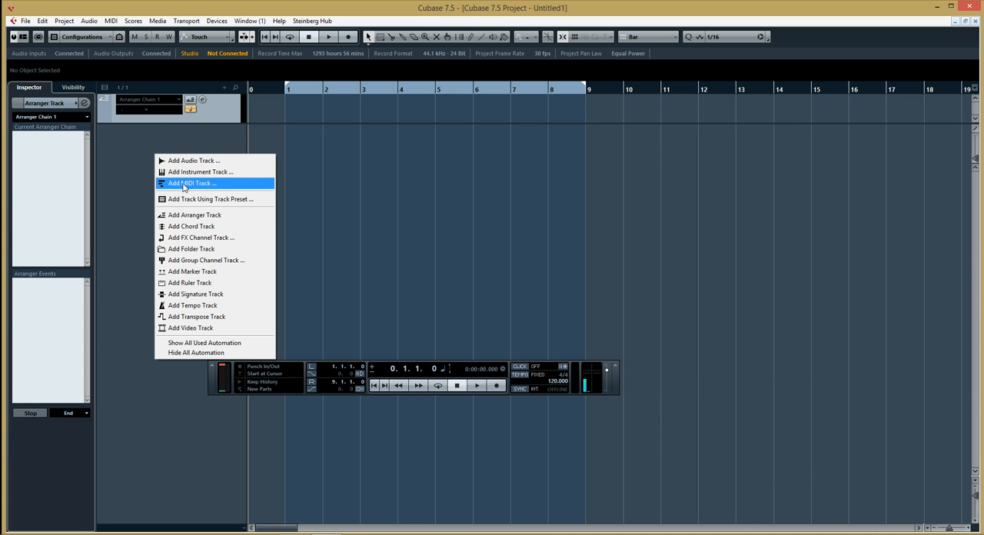
click(184, 184)
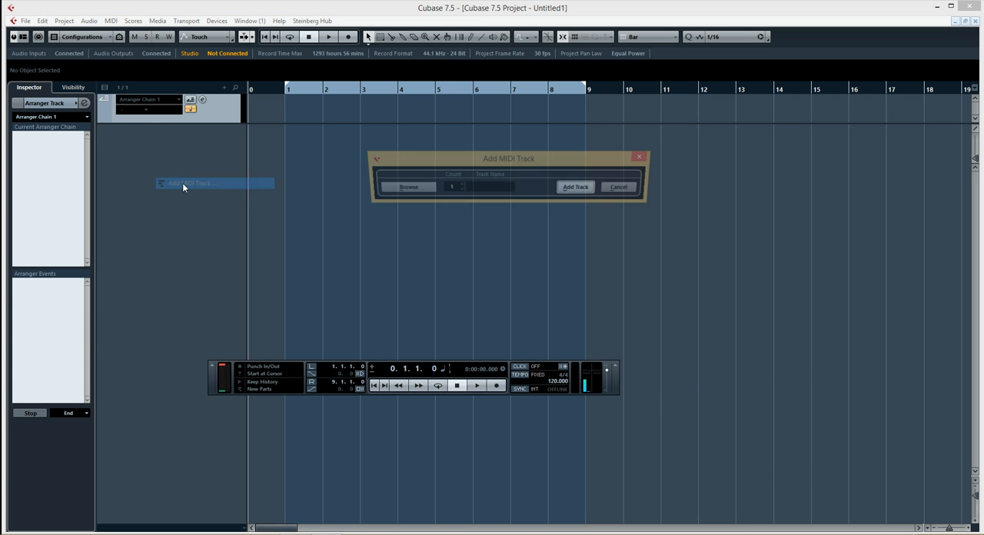
click(582, 189)
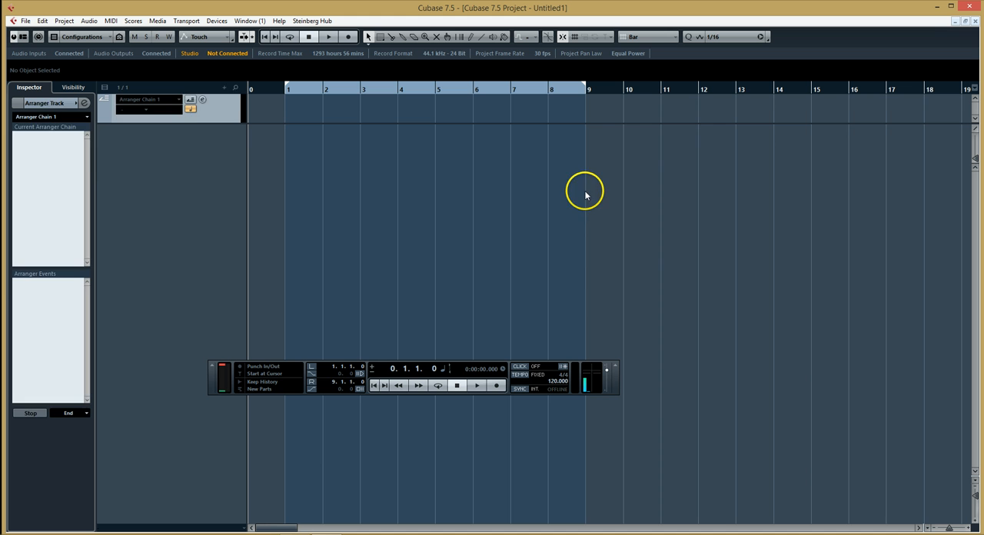
click(200, 237)
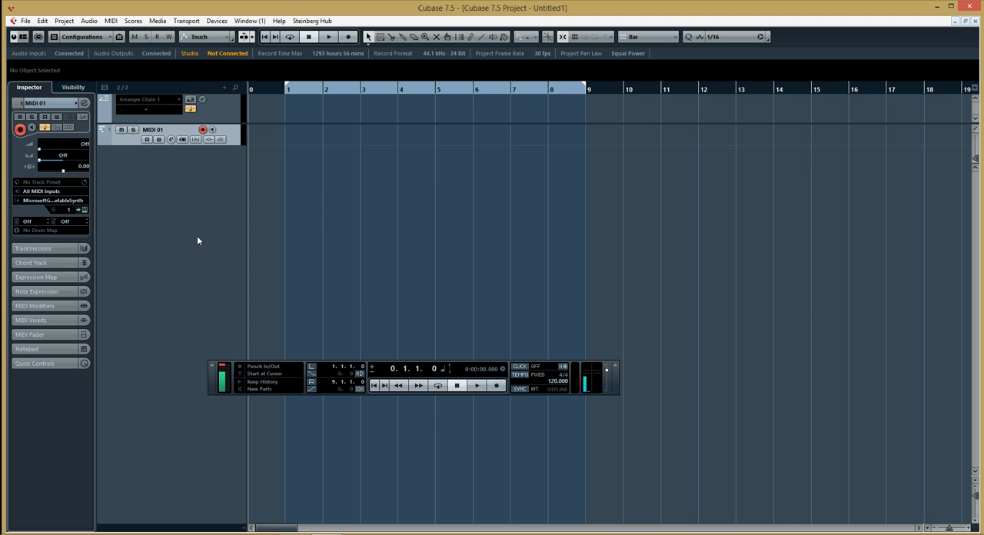
Load HALion Sonic SE as a rack instrument without creating an assigned MIDI track, and close its instrument window
key(F11)
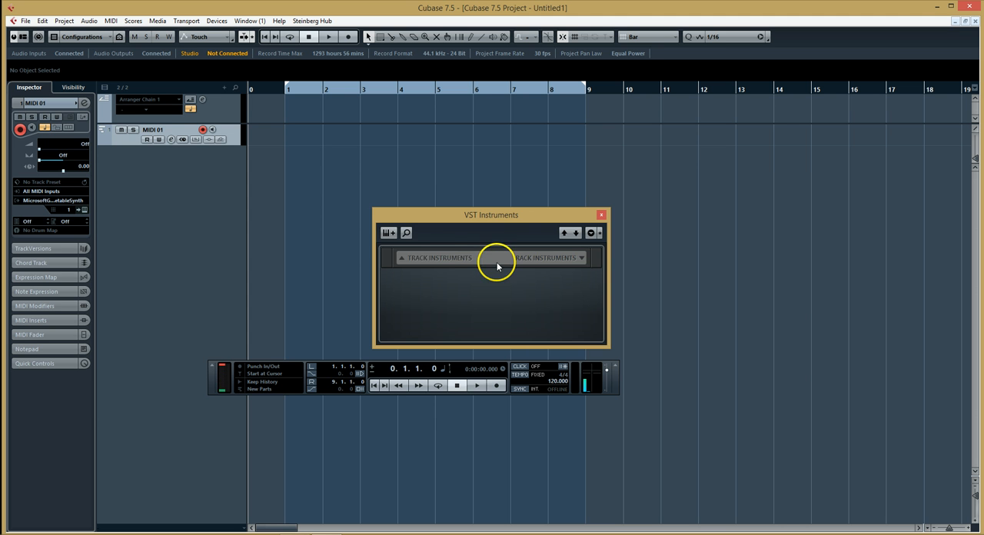
click(582, 262)
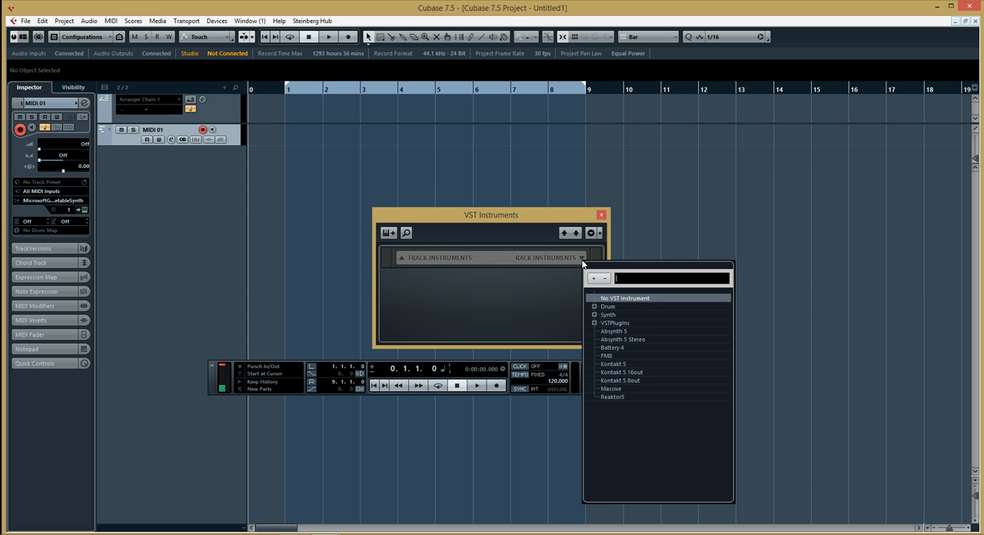
click(593, 279)
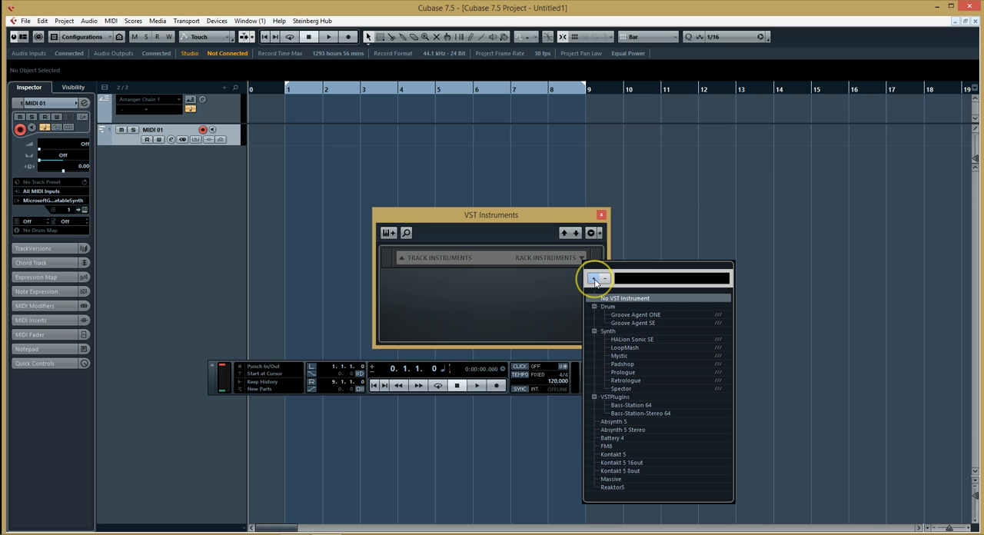
click(640, 340)
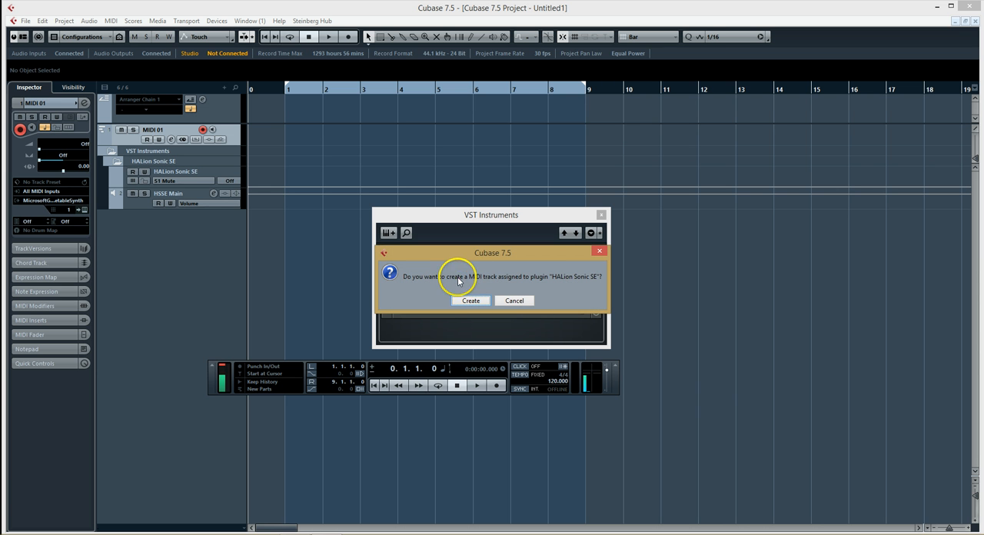
click(509, 301)
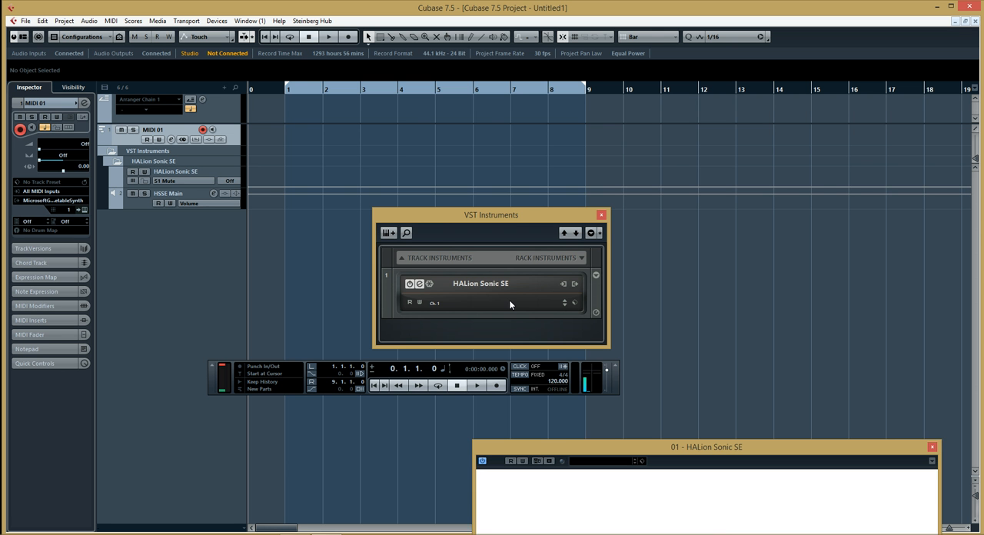
drag(590, 454, 406, 119)
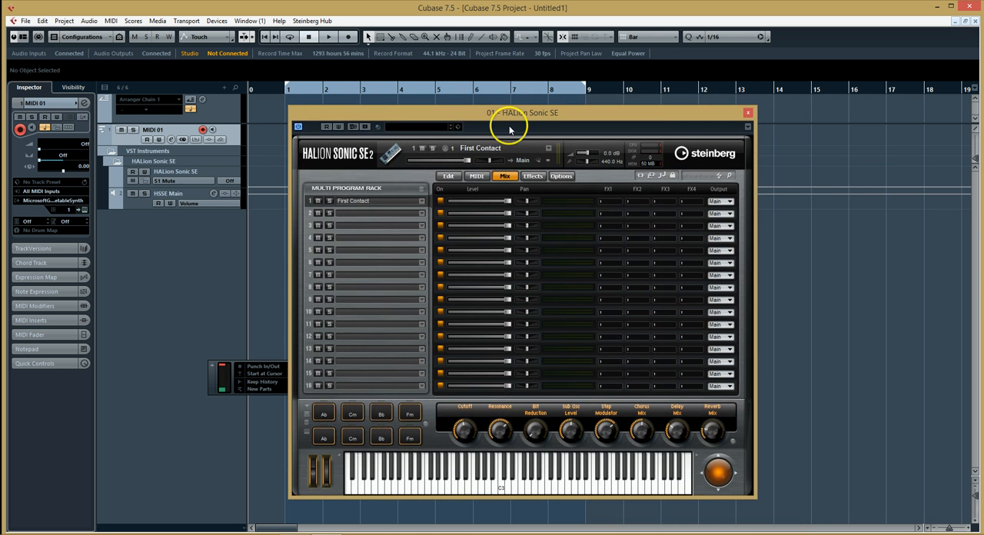
click(748, 113)
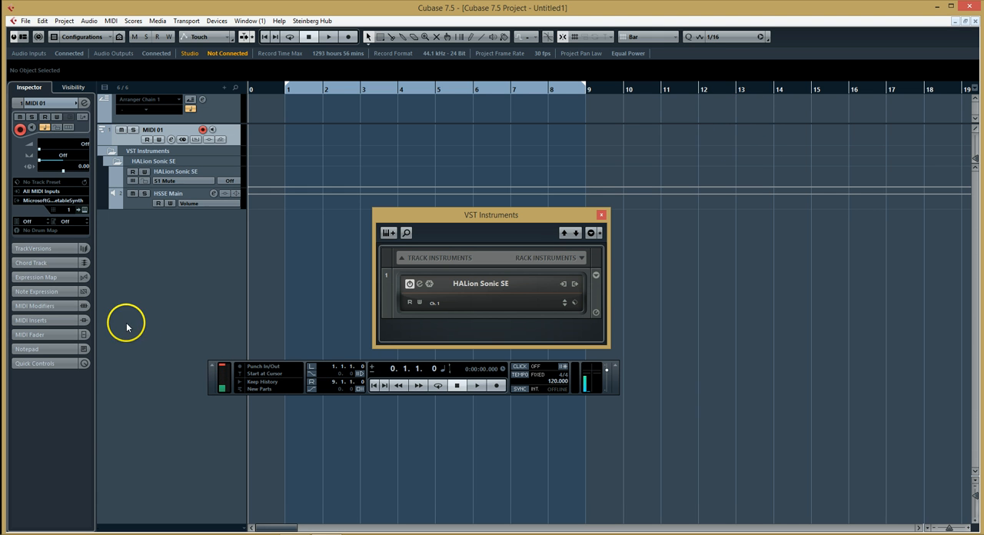
Route the MIDI 01 track's output to HALion Sonic SE and add 10 more MIDI tracks
click(54, 201)
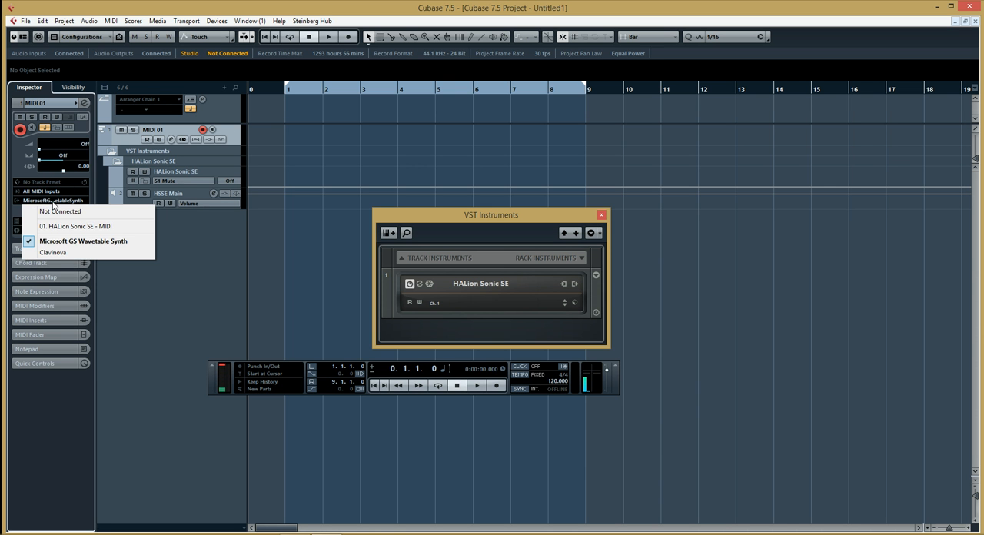
click(59, 226)
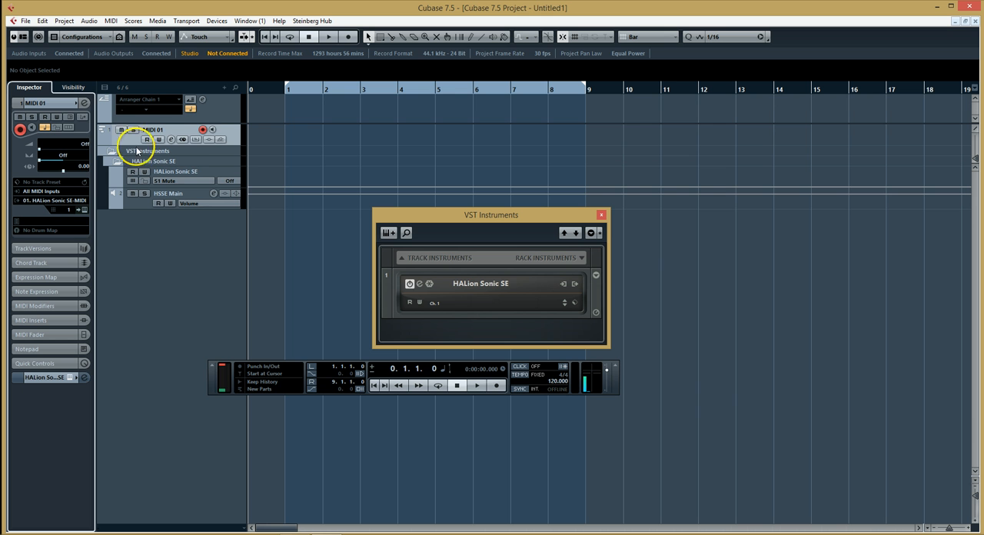
right_click(161, 247)
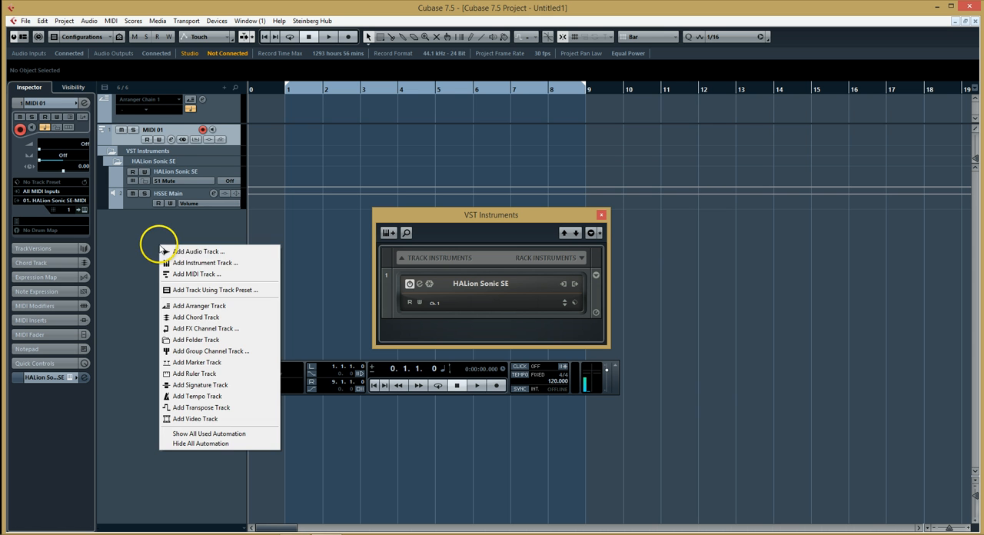
click(178, 274)
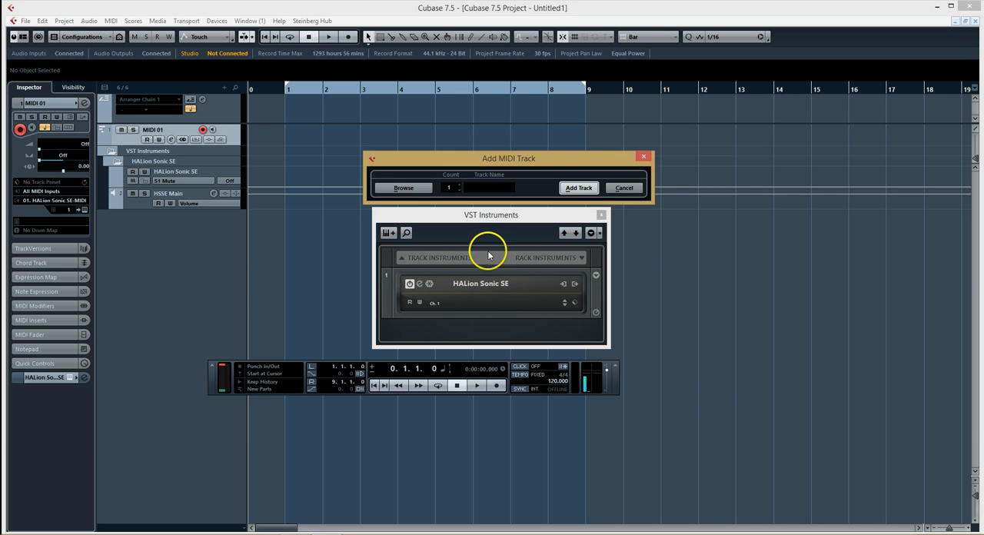
click(459, 186)
click(460, 187)
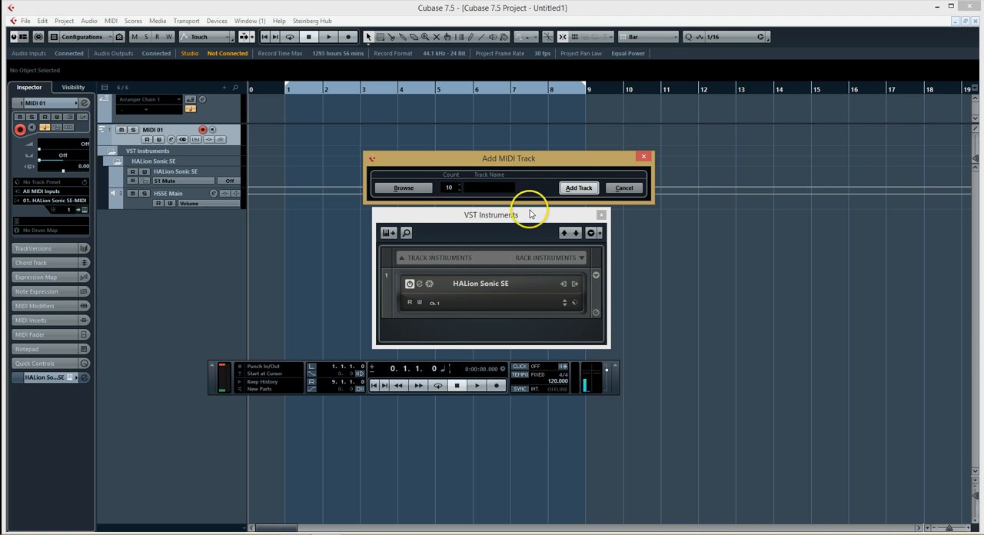
click(578, 188)
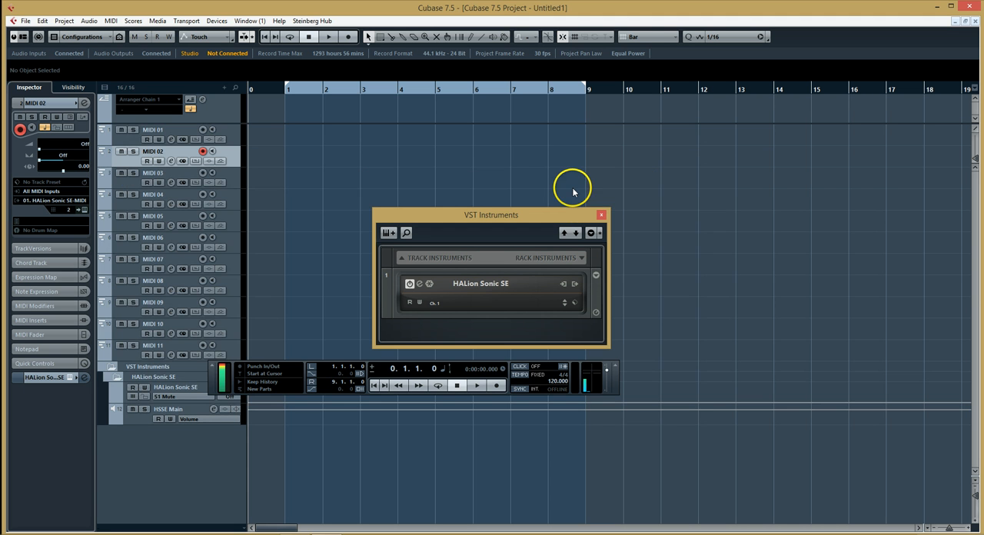
Check the output routing and MIDI channel of the MIDI 03, MIDI 04 and MIDI 05 tracks
click(132, 184)
click(132, 205)
click(128, 223)
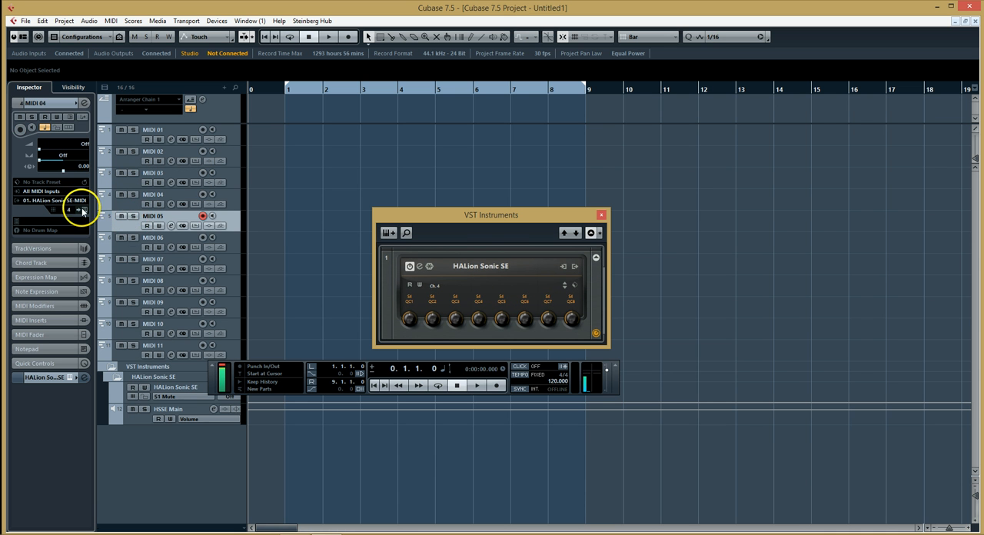